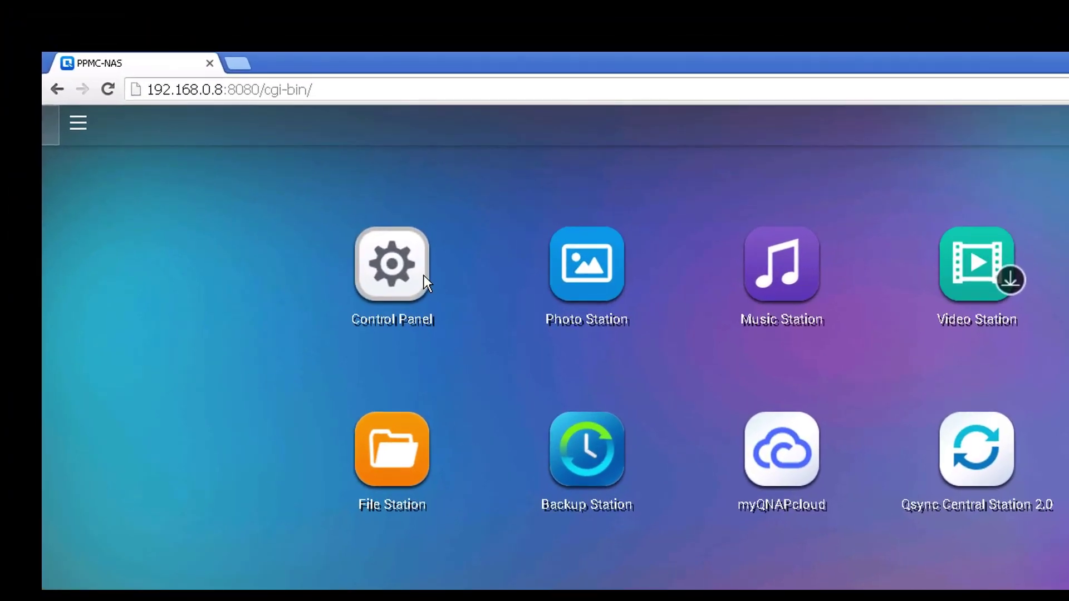
Open Storage Manager from Control Panel to see the four disks and DataVol1 at 2.65 TB.
{"action": "left_click", "coordinate": [389, 262]}
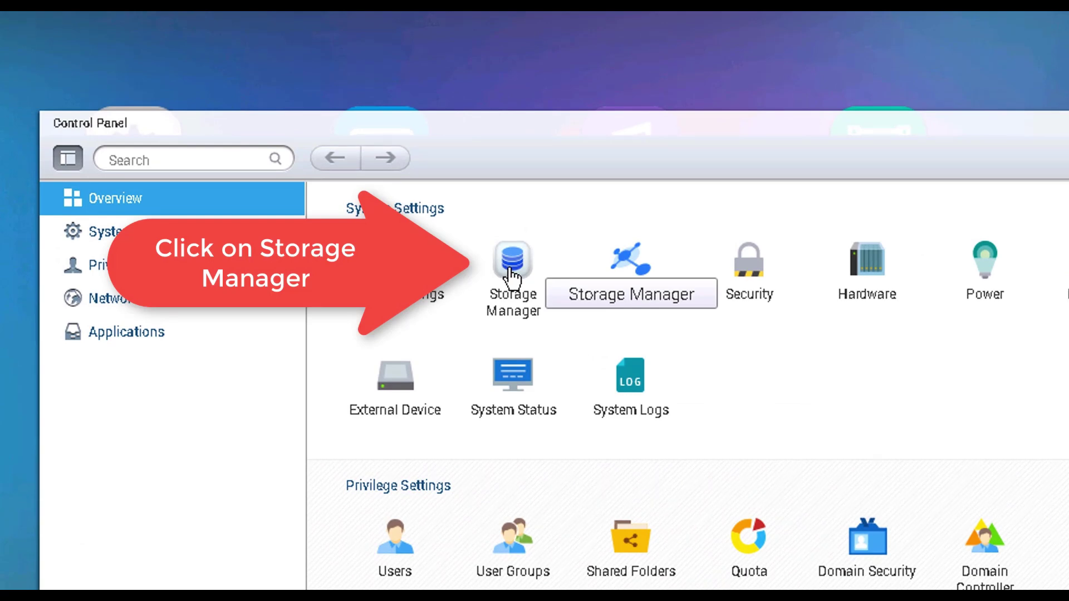
{"action": "left_click", "coordinate": [511, 276]}
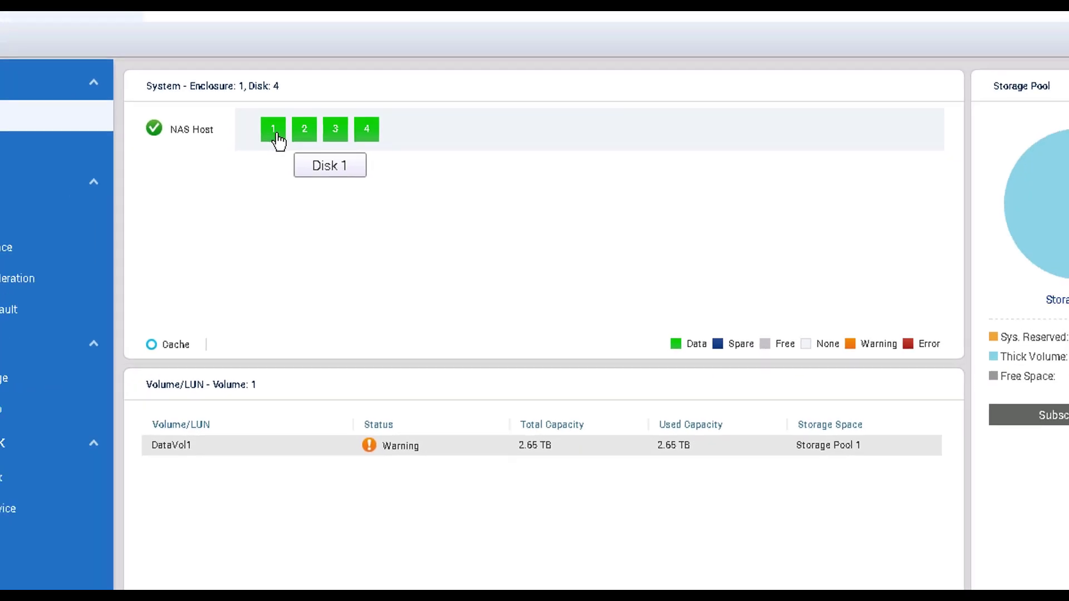
Verify Disk 1 health is Good, then view RAID Group 1 (RAID 5, 2.70 TB) on the Disks page.
{"action": "left_click", "coordinate": [274, 131]}
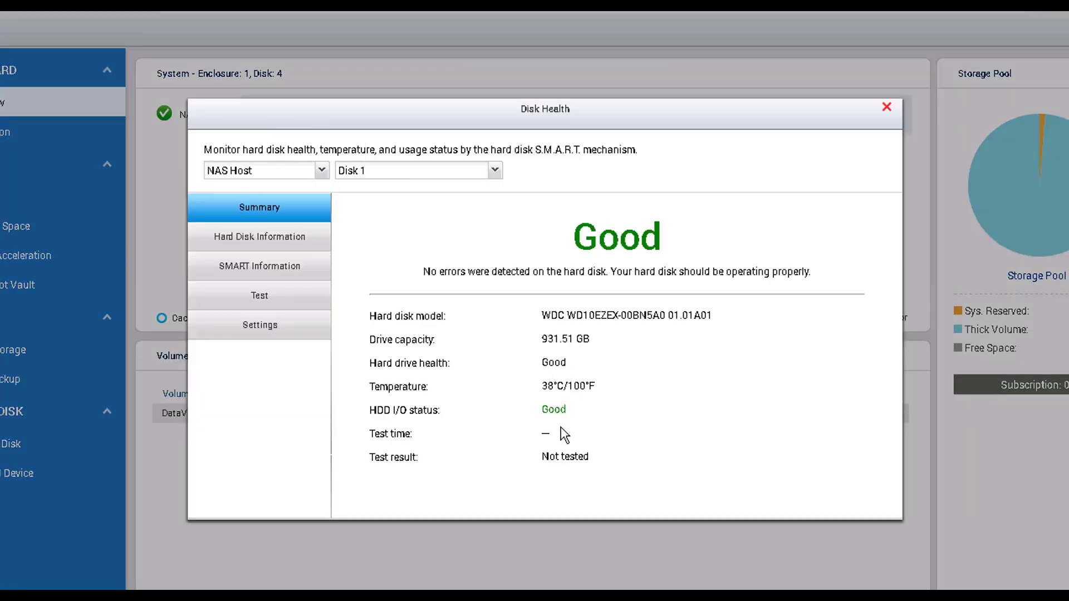
{"action": "left_click", "coordinate": [885, 107]}
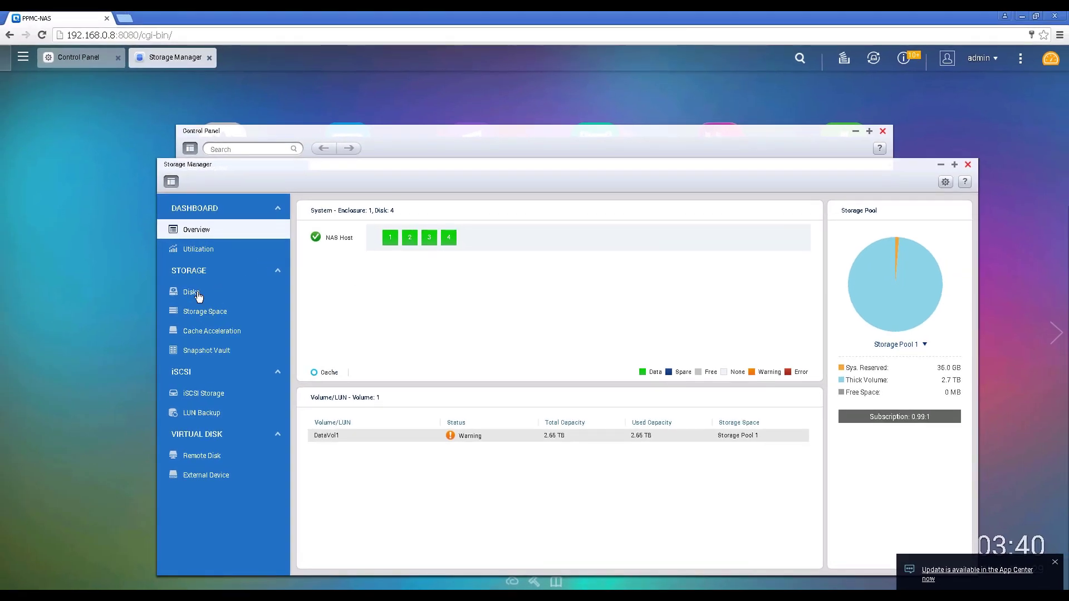
{"action": "left_click", "coordinate": [196, 294]}
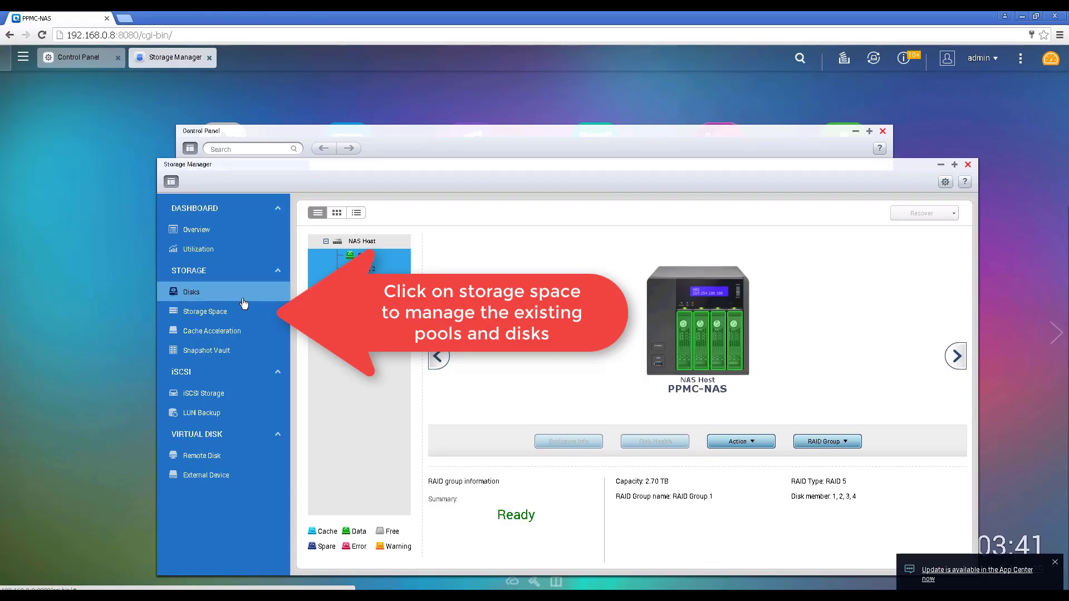
Open Storage Pool 1 management and list the capacity options for its four-disk RAID group.
{"action": "left_click", "coordinate": [205, 316]}
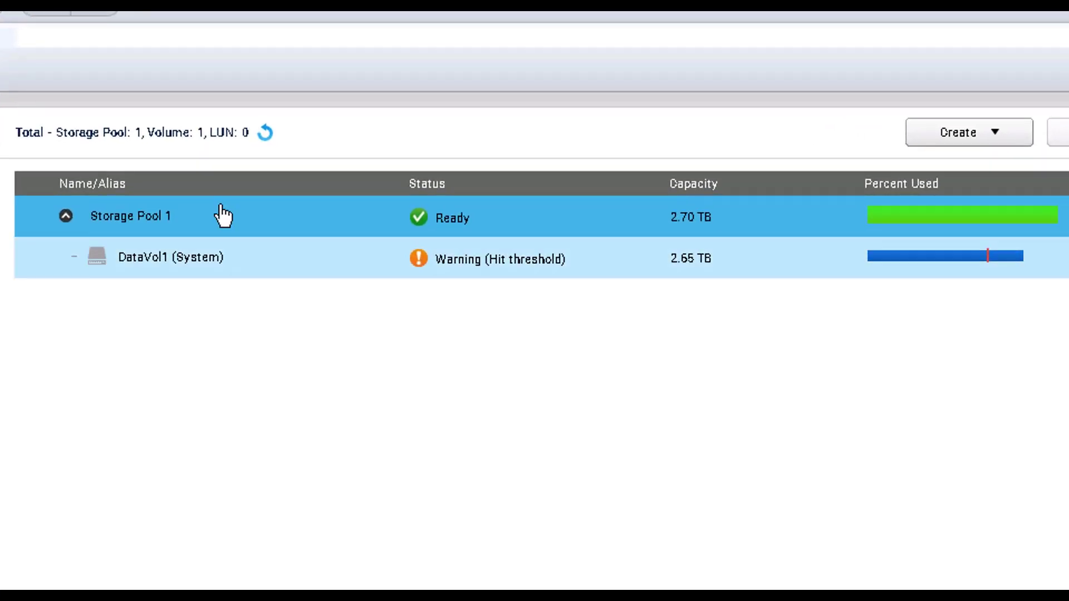
{"action": "right_click", "coordinate": [168, 217]}
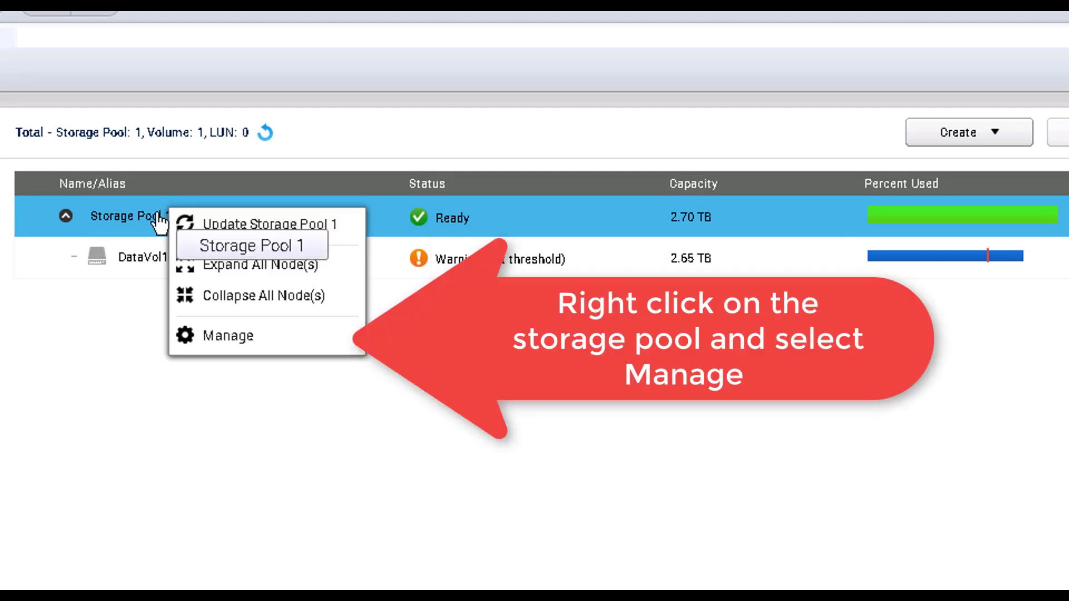
{"action": "left_click", "coordinate": [246, 345]}
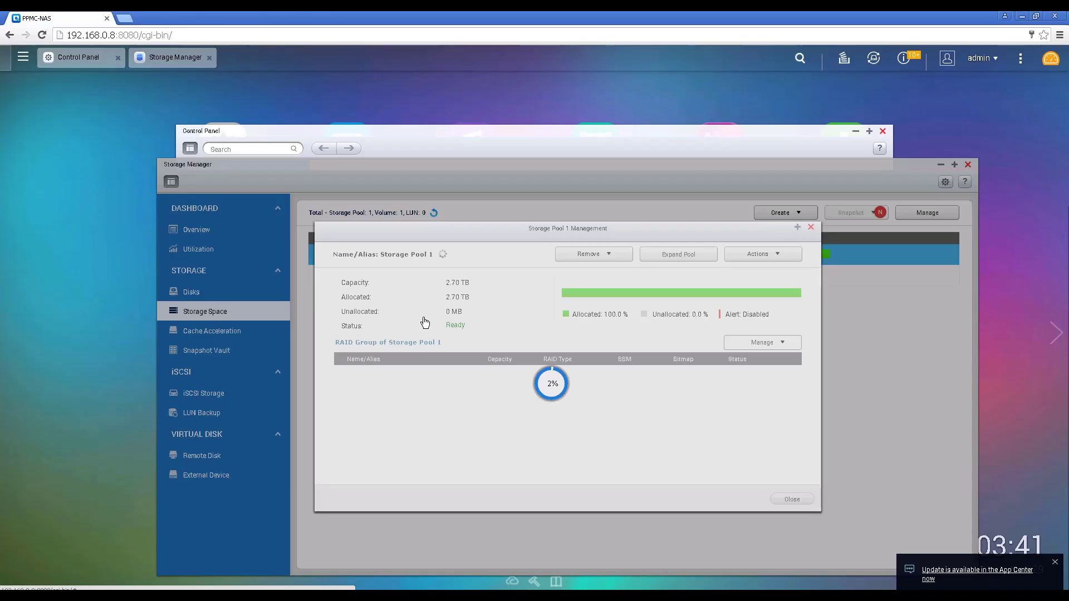
{"action": "left_click", "coordinate": [777, 337]}
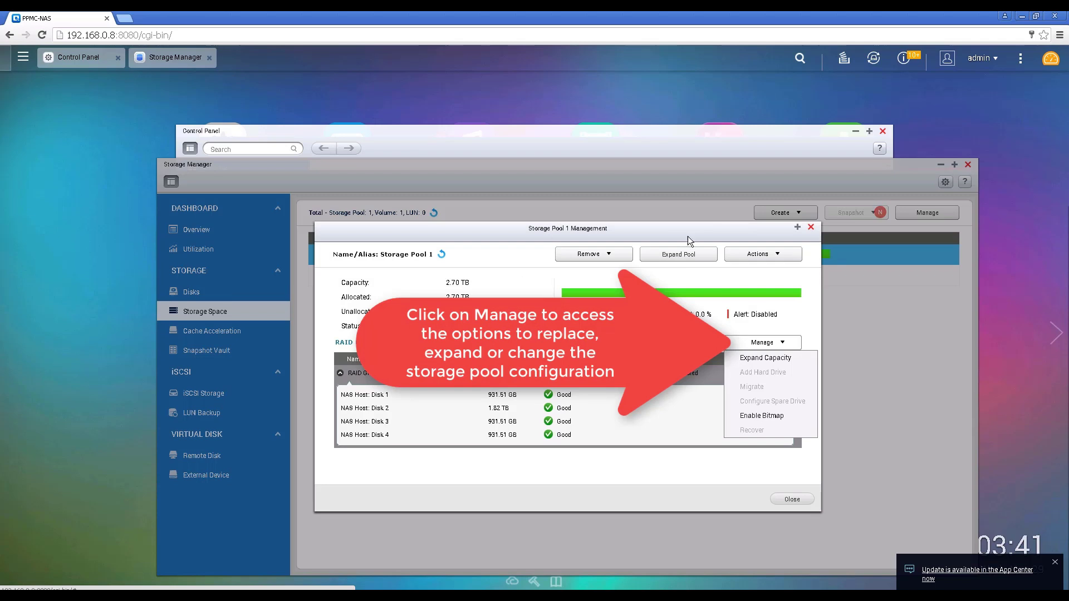
Replace Disk 1 with a 3.64 TB drive through Expand Capacity and let it rebuild.
{"action": "left_click", "coordinate": [786, 363]}
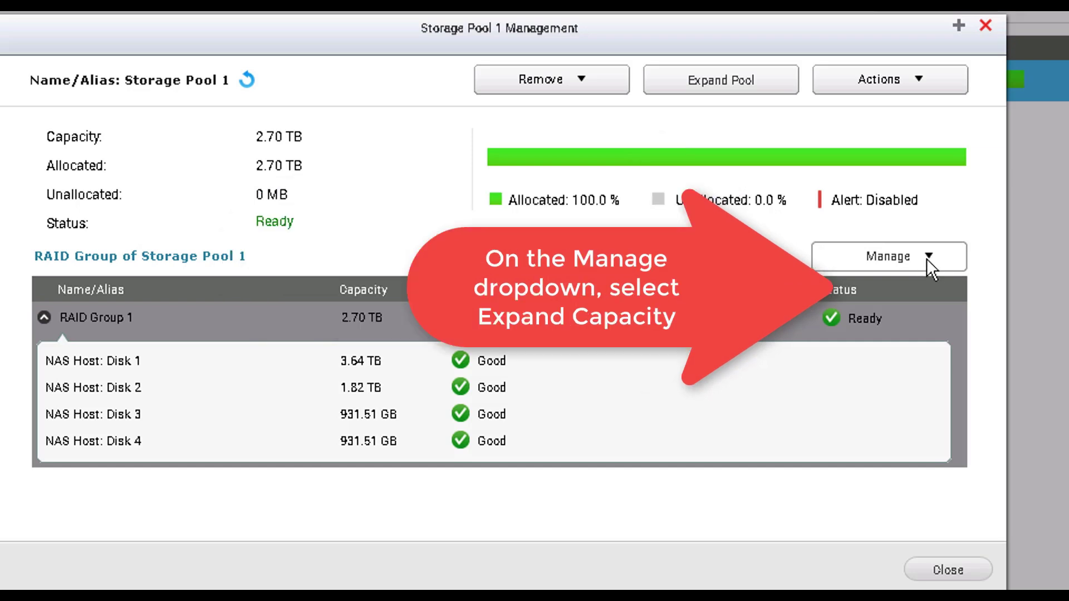
Replace Drive 2 one by one with a 3.64 TB drive and let it rebuild.
{"action": "left_click", "coordinate": [928, 258]}
{"action": "left_click", "coordinate": [905, 287]}
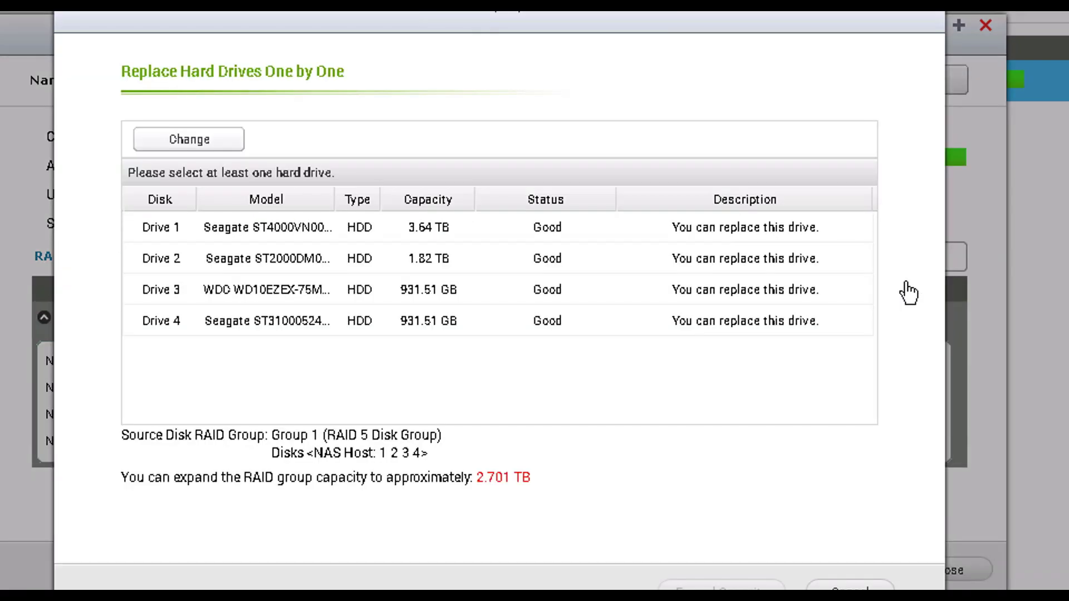
{"action": "left_click", "coordinate": [773, 259]}
{"action": "left_click", "coordinate": [253, 248]}
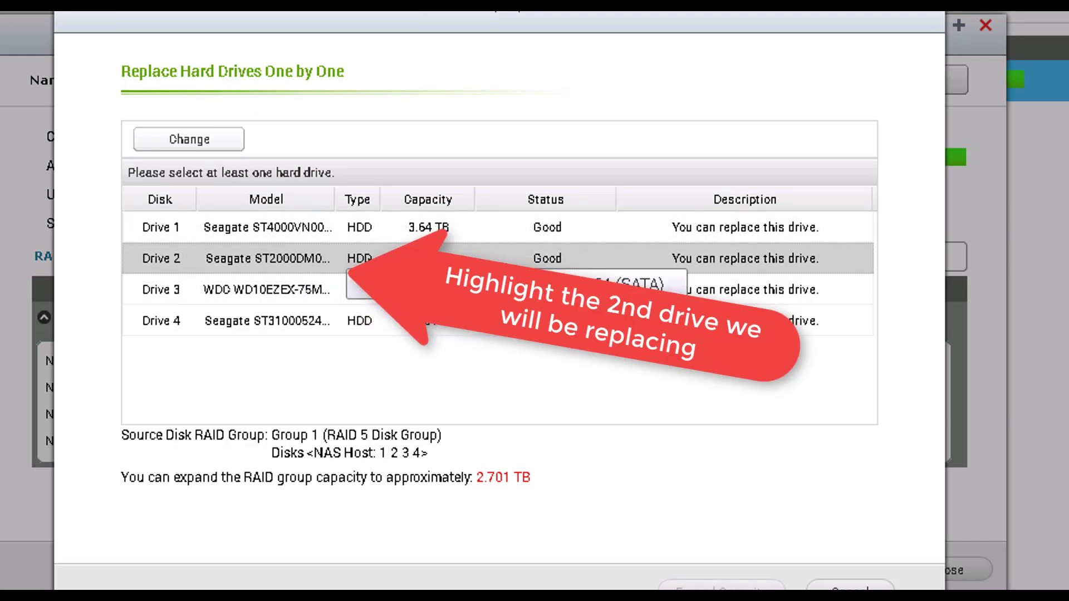
{"action": "left_click", "coordinate": [208, 142]}
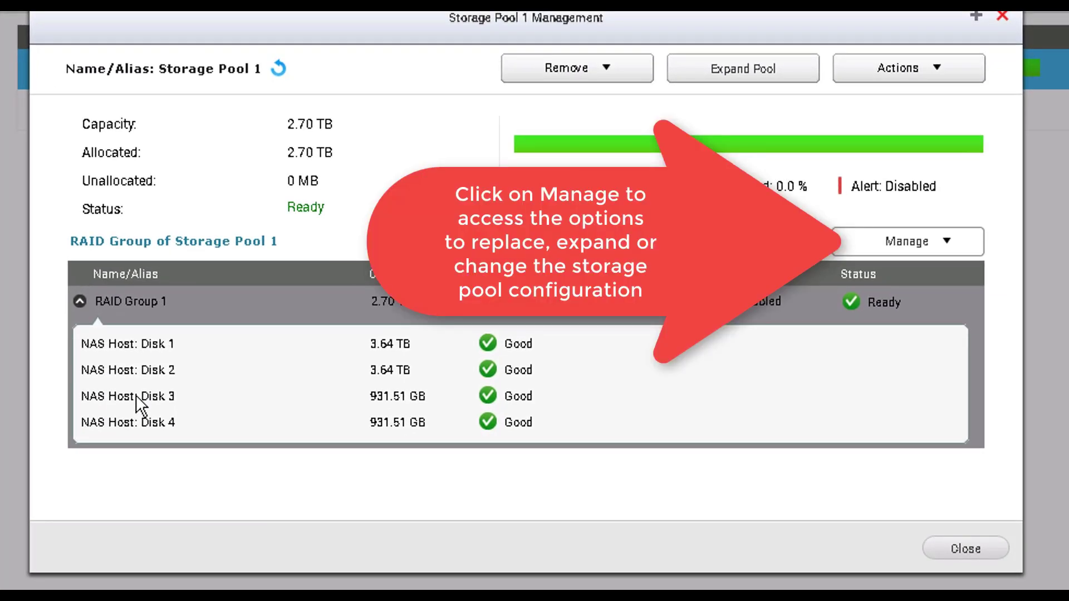
Replace Drive 3 with a new 4 TB drive, leaving Drive 4 at 931.51 GB.
{"action": "left_click", "coordinate": [924, 245]}
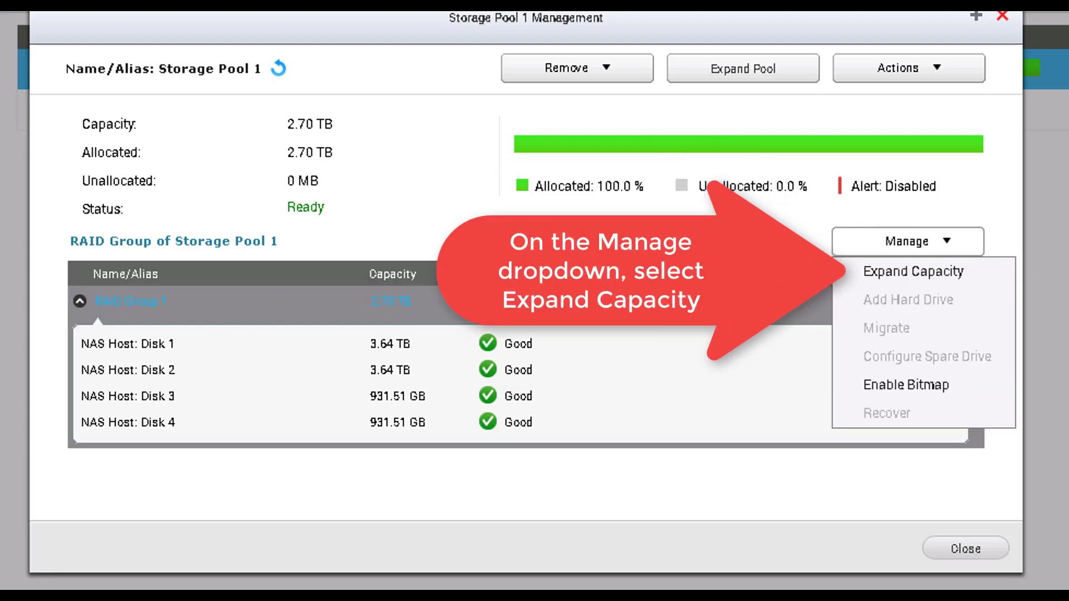
{"action": "left_click", "coordinate": [897, 281]}
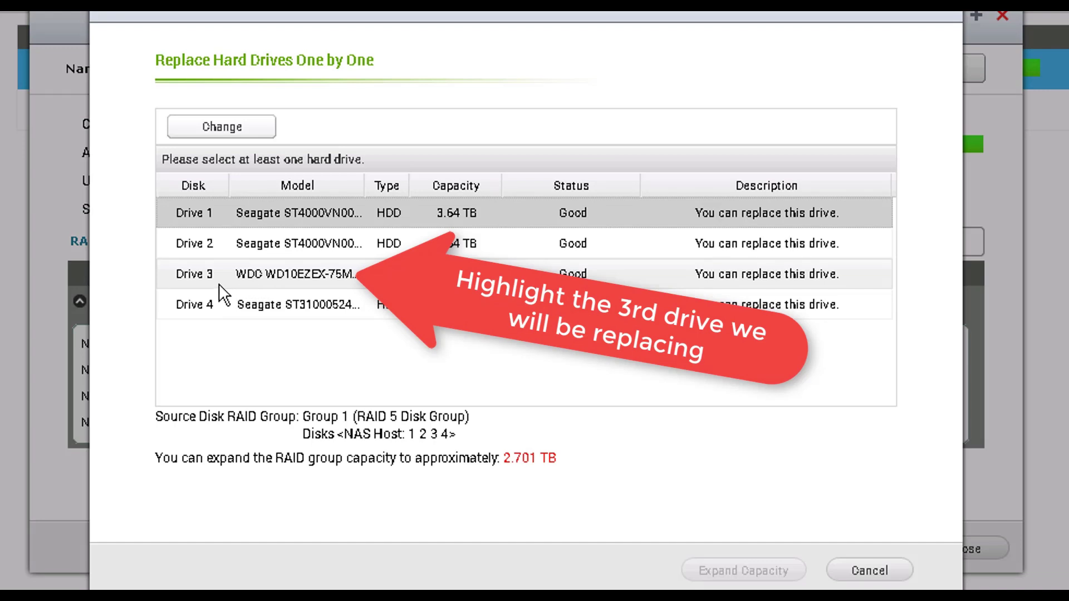
{"action": "left_click", "coordinate": [241, 279]}
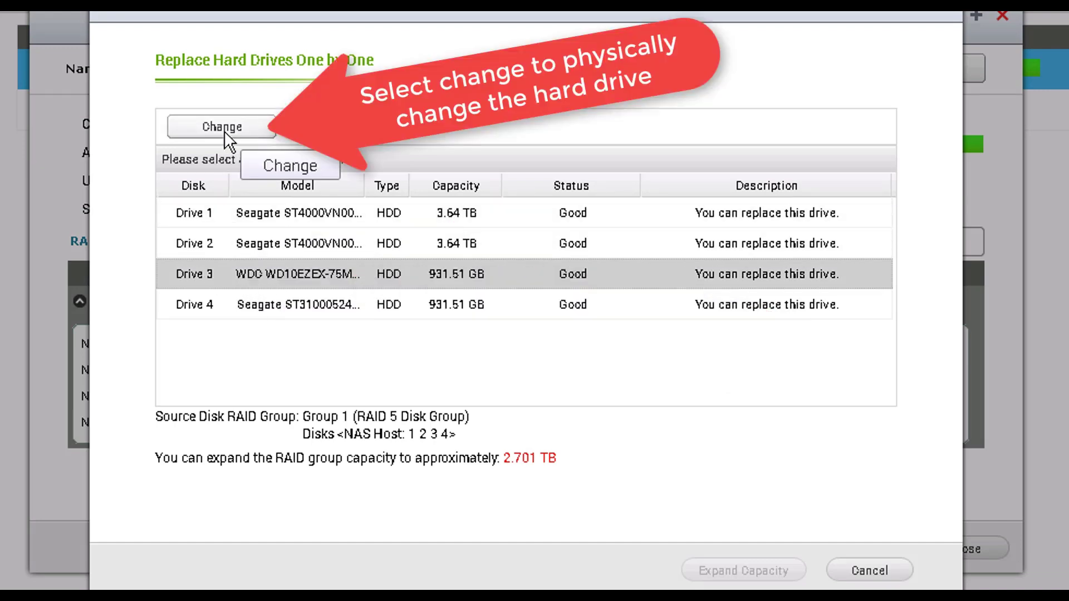
{"action": "left_click", "coordinate": [224, 130]}
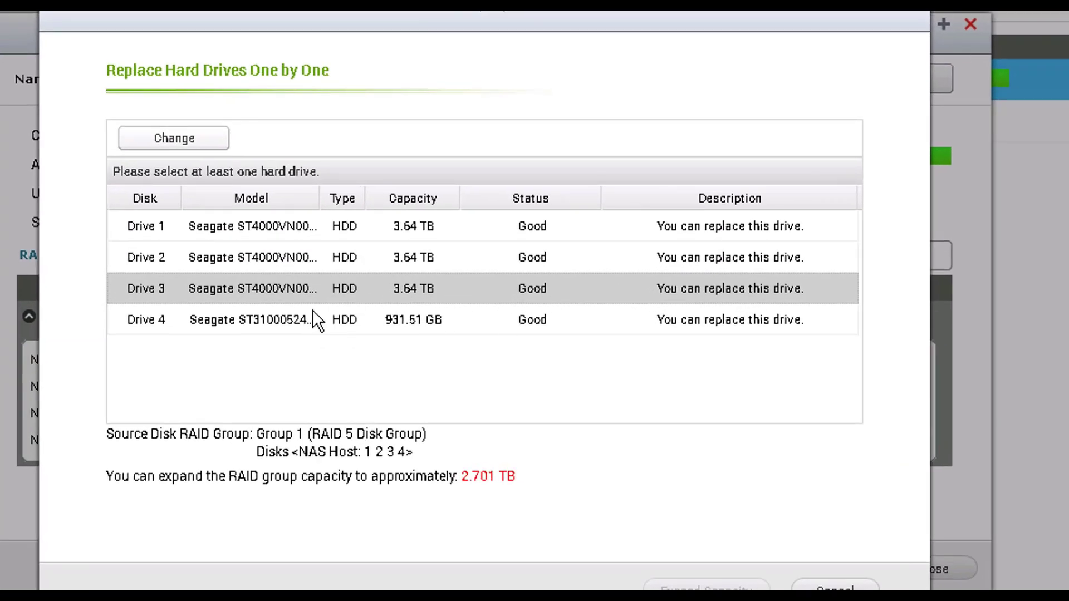
Swap Drive 4 for a new 4 TB drive so all four disks read 3.64 TB.
{"action": "left_click", "coordinate": [305, 323]}
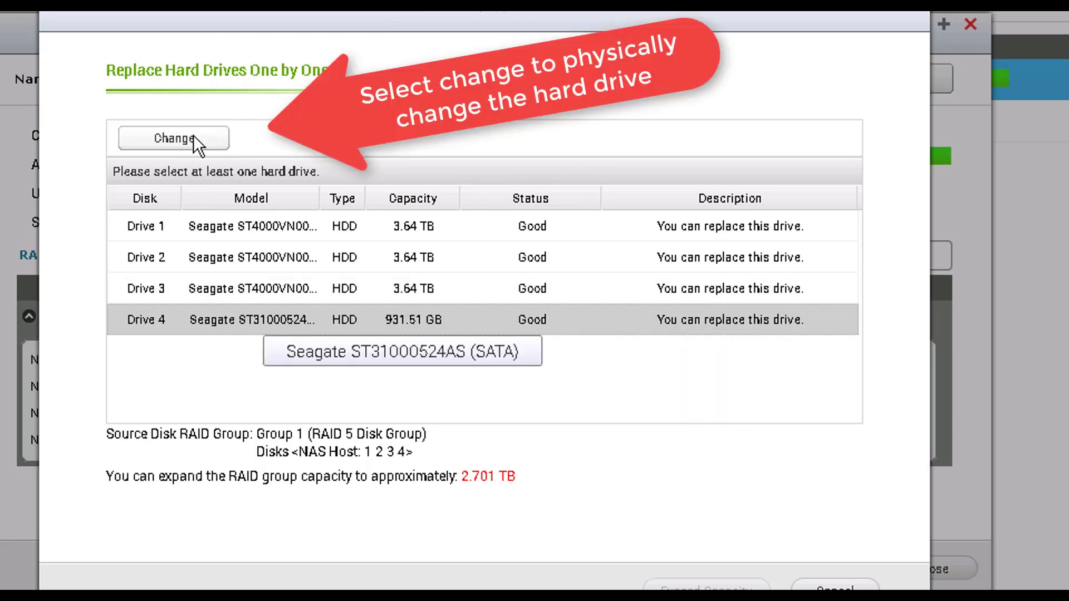
{"action": "left_click", "coordinate": [194, 137]}
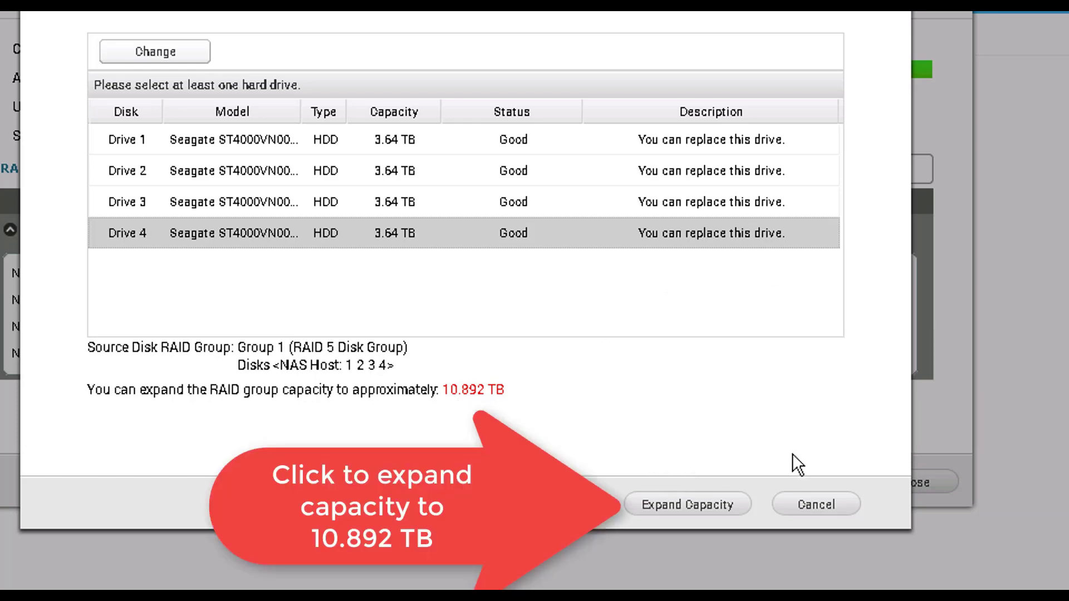
Expand the RAID 5 group to about 10.892 TB and confirm the expansion.
{"action": "left_click", "coordinate": [709, 508]}
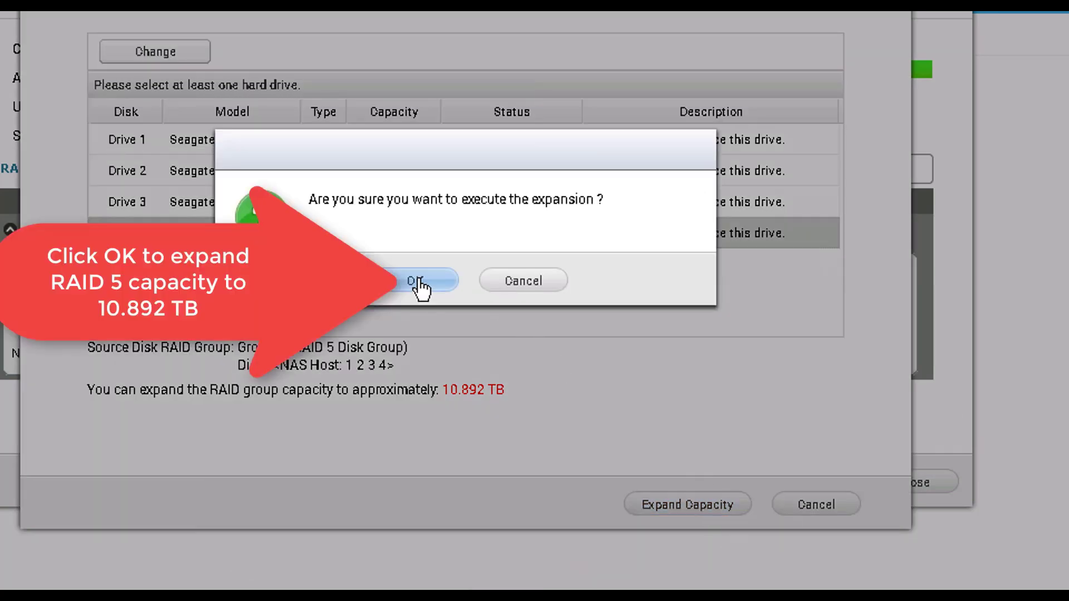
{"action": "left_click", "coordinate": [419, 283]}
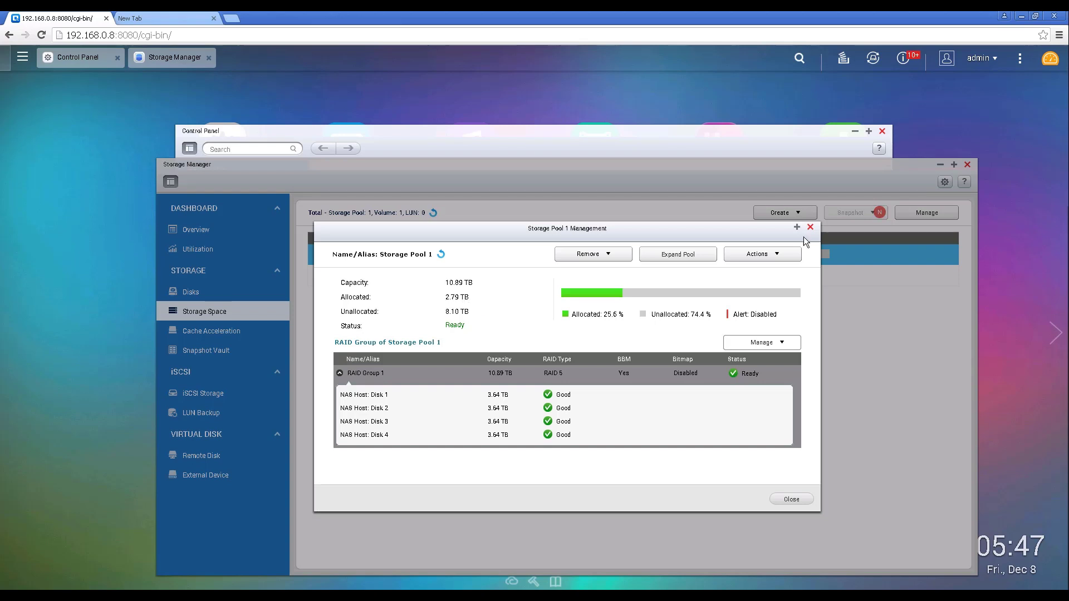
Close the Storage Pool 1 window and open DataVol1 management, still showing 2.65 TB.
{"action": "left_click", "coordinate": [791, 499]}
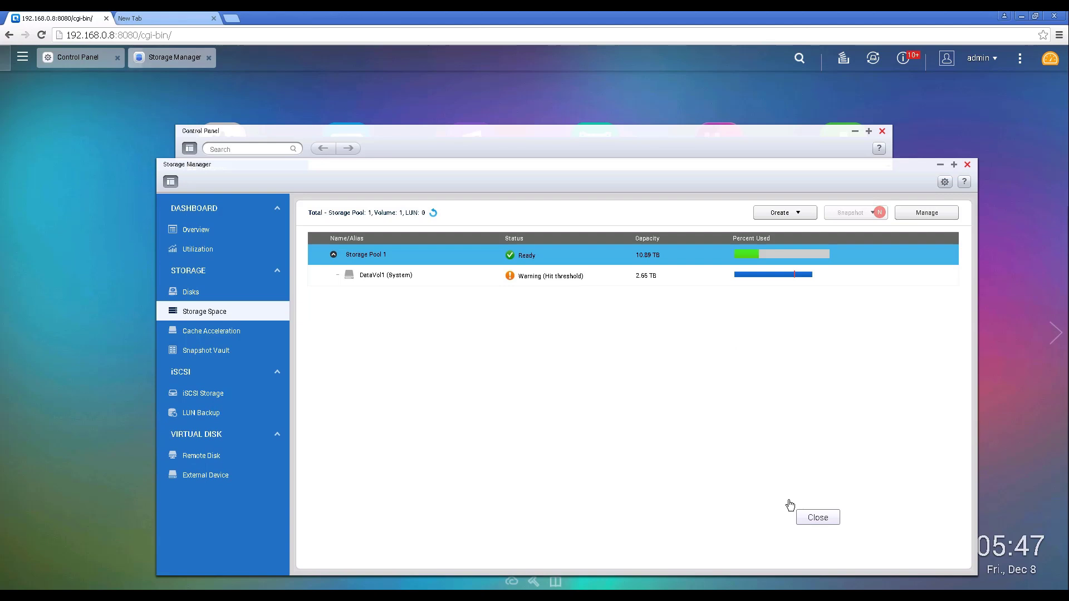
{"action": "left_click", "coordinate": [429, 280]}
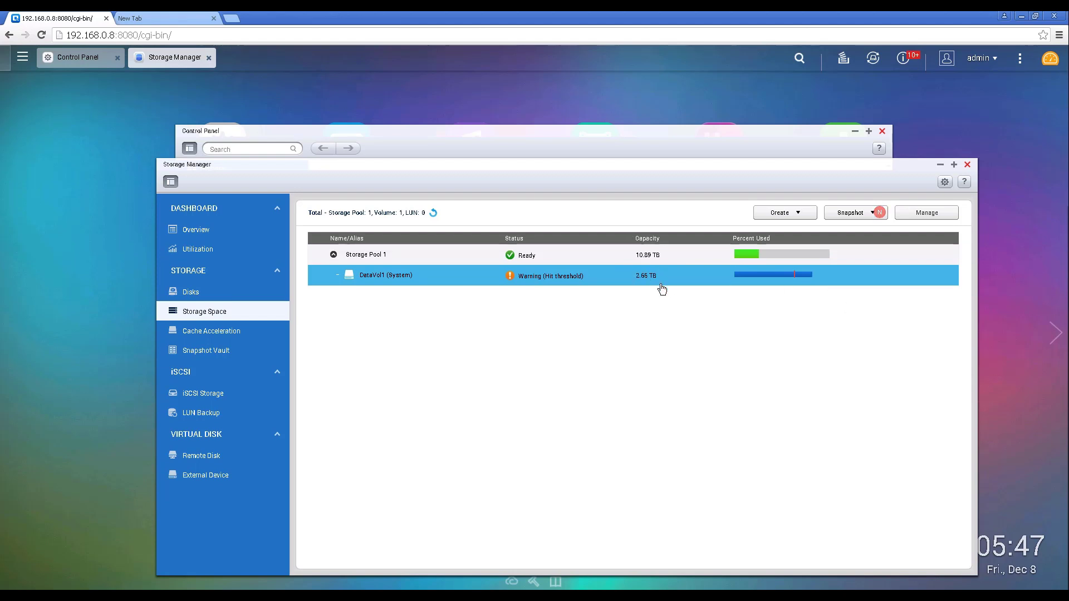
{"action": "right_click", "coordinate": [553, 277]}
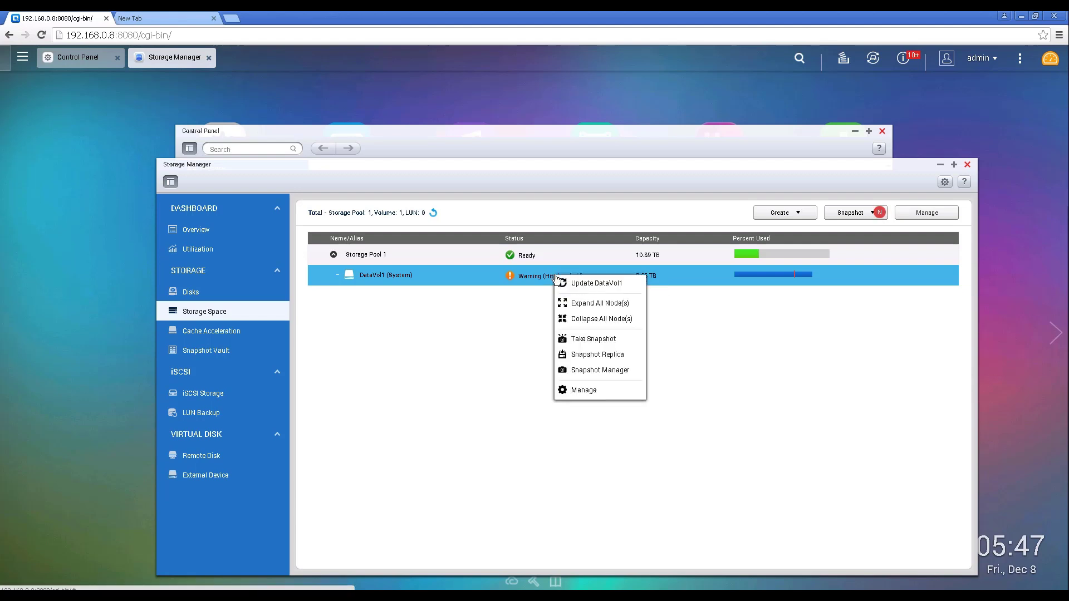
{"action": "left_click", "coordinate": [595, 392]}
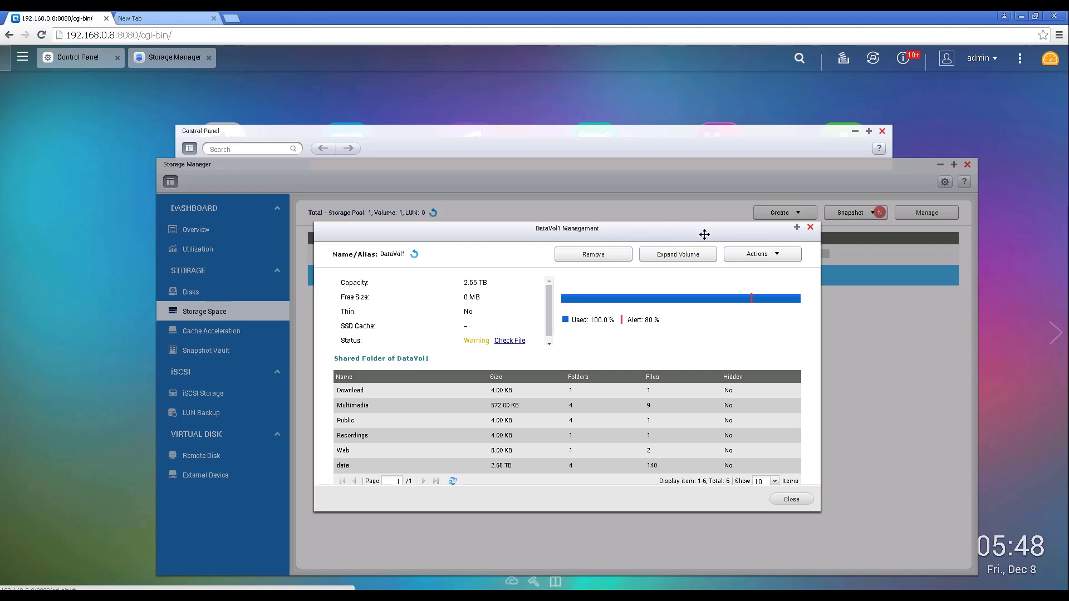
Resize DataVol1 to the maximum available capacity, reaching 10.72 TB with 8.06 TB free.
{"action": "left_click", "coordinate": [678, 255]}
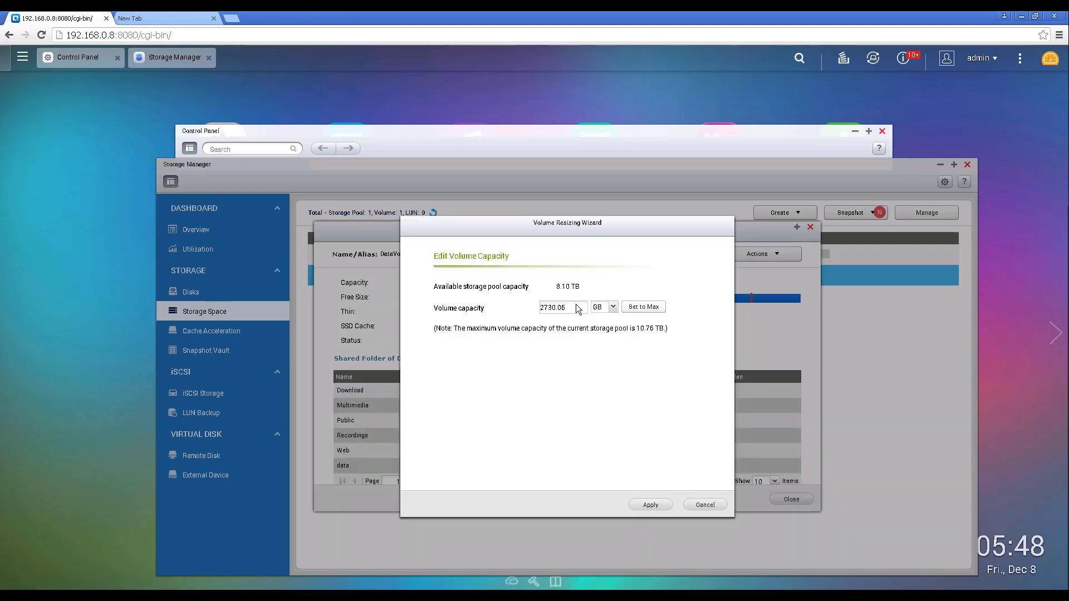
{"action": "left_click", "coordinate": [648, 308]}
{"action": "left_click", "coordinate": [650, 505]}
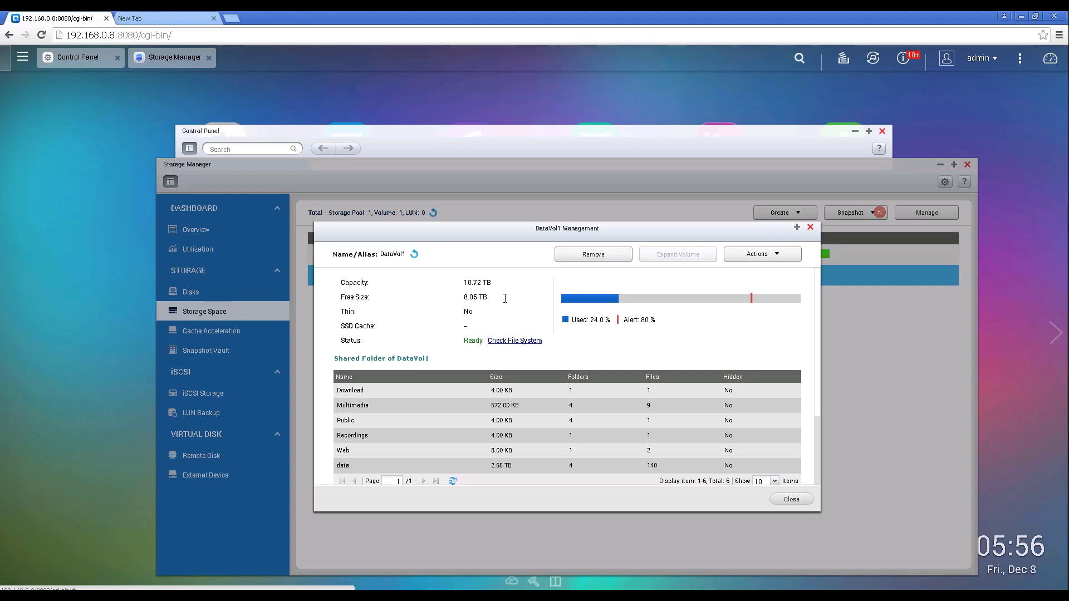
Close the DataVol1 details and confirm Storage Pool 1 at 10.89 TB and DataVol1 at 10.72 TB.
{"action": "key", "text": "Escape"}
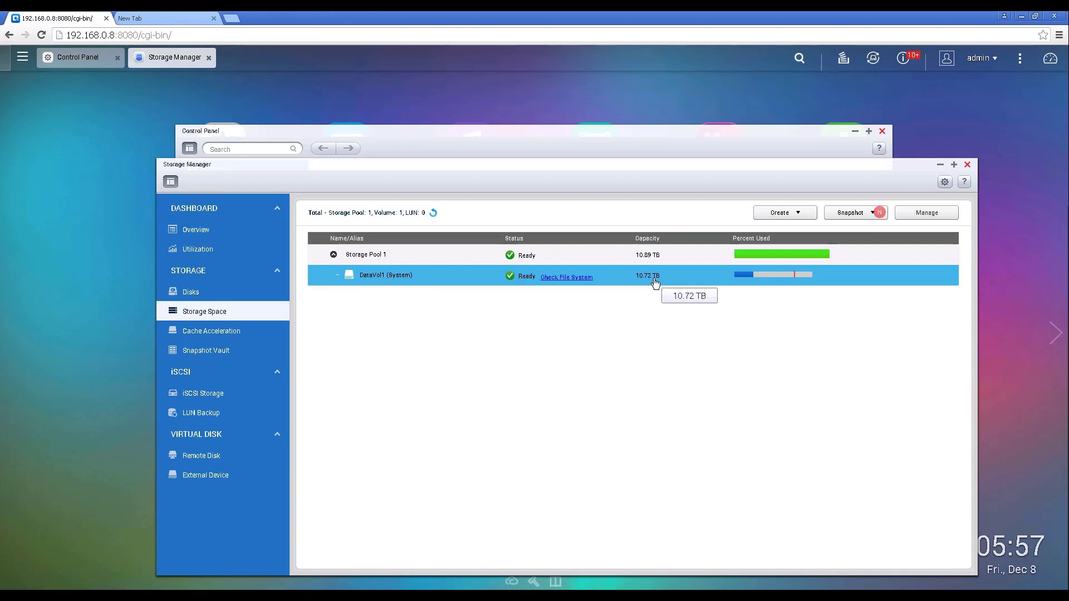
{"action": "mouse_move", "coordinate": [738, 279]}
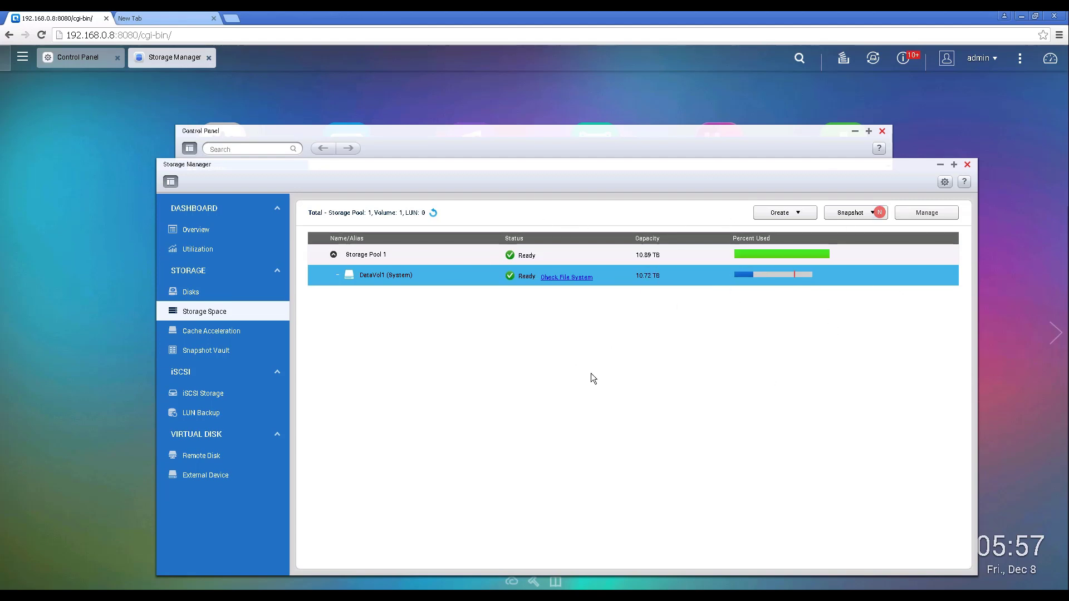